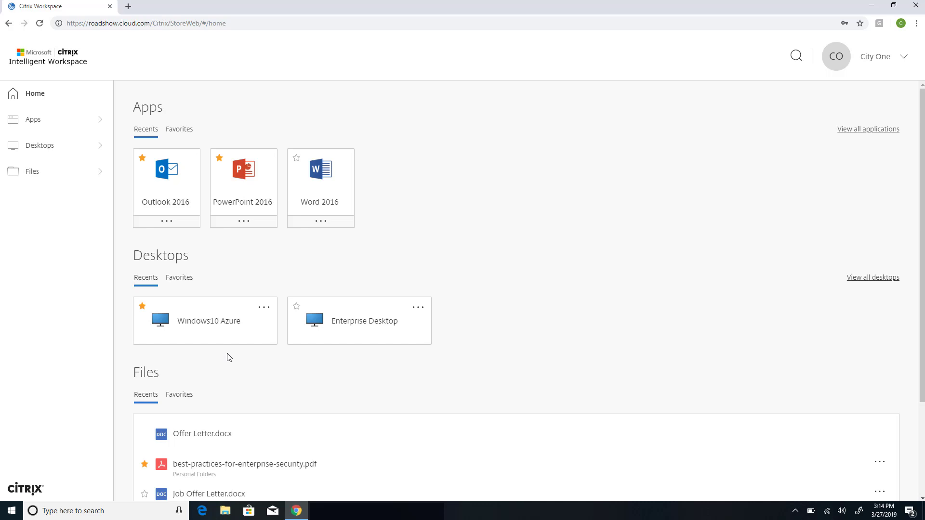
Launch the Windows10 Azure virtual desktop from Citrix Workspace.
{"action": "left_click", "coordinate": [205, 314]}
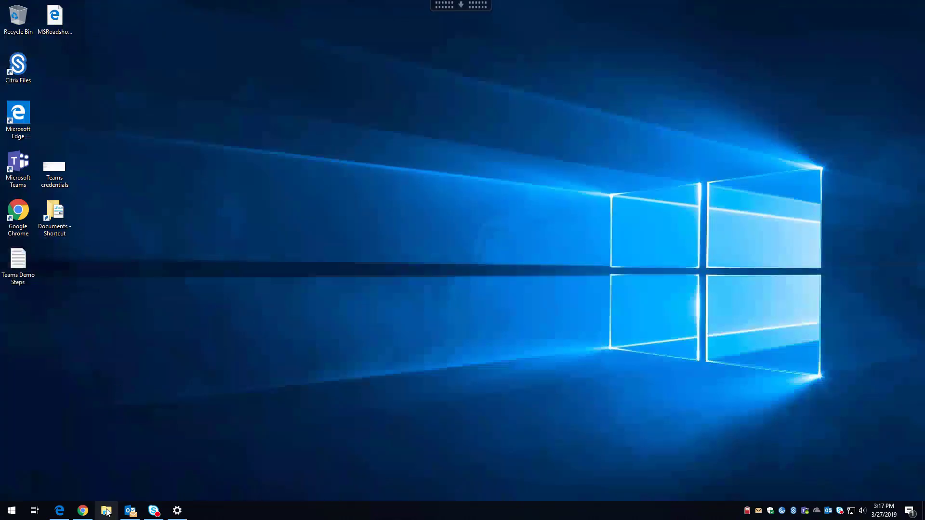
Browse Citrix Files (S:) > Office 365 > OneDrive for Business and open the WidgetSales workbook.
{"action": "left_click", "coordinate": [106, 511]}
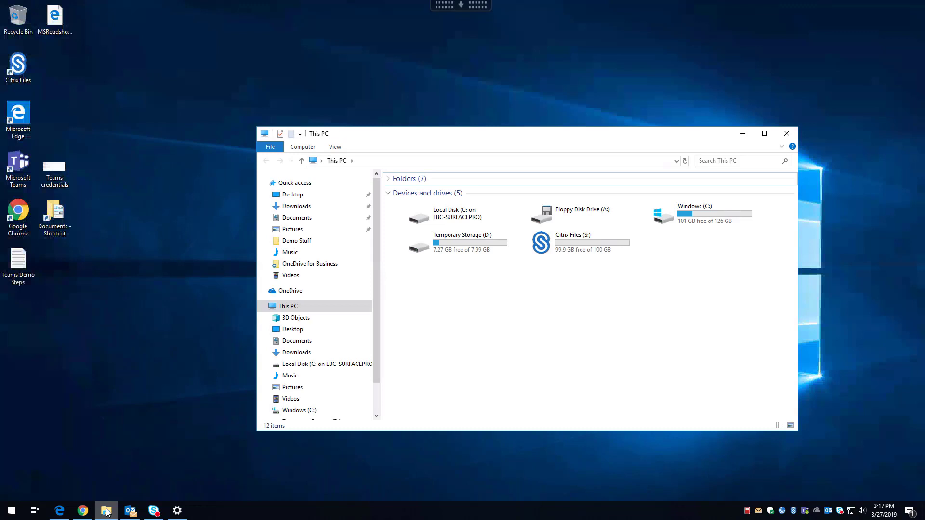
{"action": "double_click", "coordinate": [567, 243]}
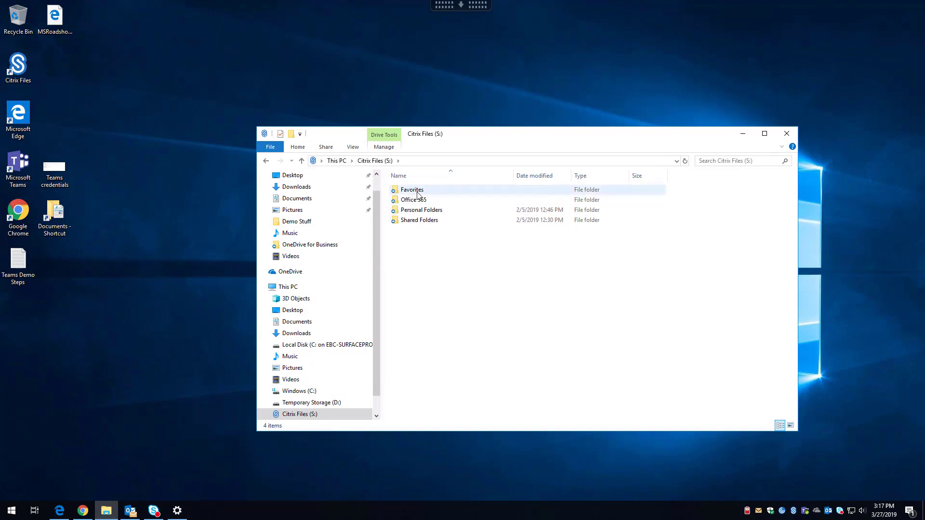
{"action": "left_click", "coordinate": [397, 204]}
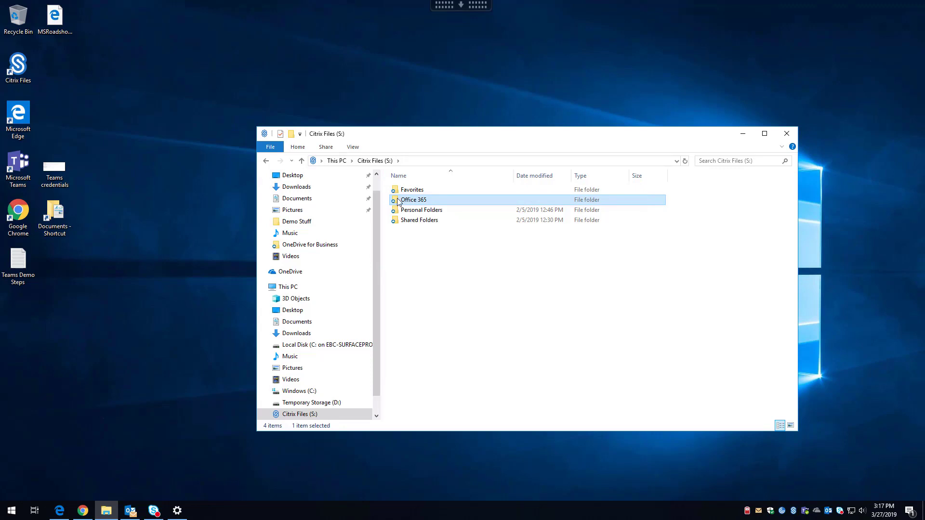
{"action": "double_click", "coordinate": [398, 200]}
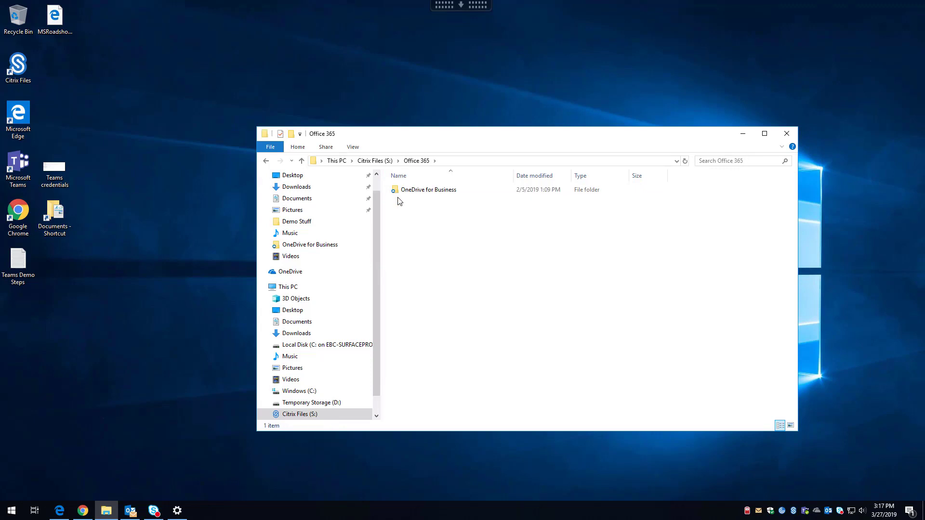
{"action": "double_click", "coordinate": [418, 191]}
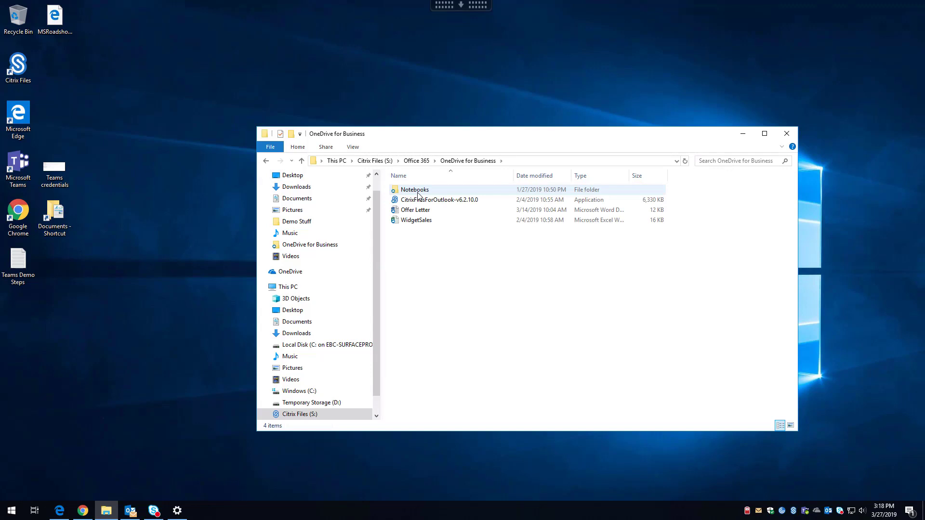
{"action": "left_click", "coordinate": [401, 211]}
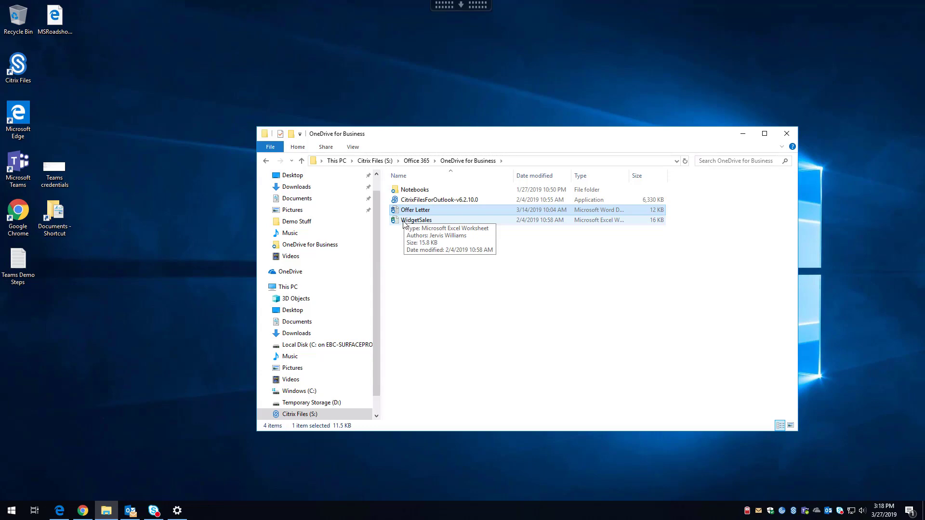
{"action": "double_click", "coordinate": [403, 222]}
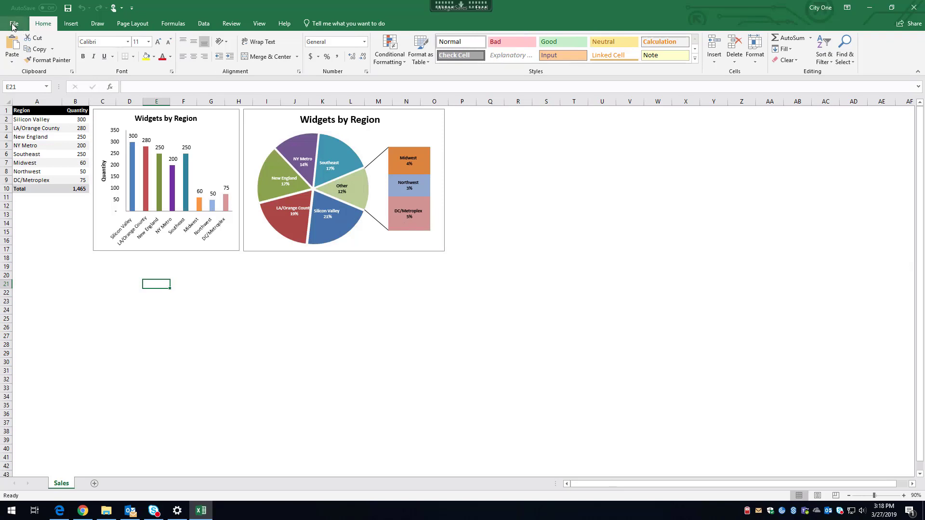
Save the WidgetSales workbook and minimize Excel.
{"action": "left_click", "coordinate": [68, 9]}
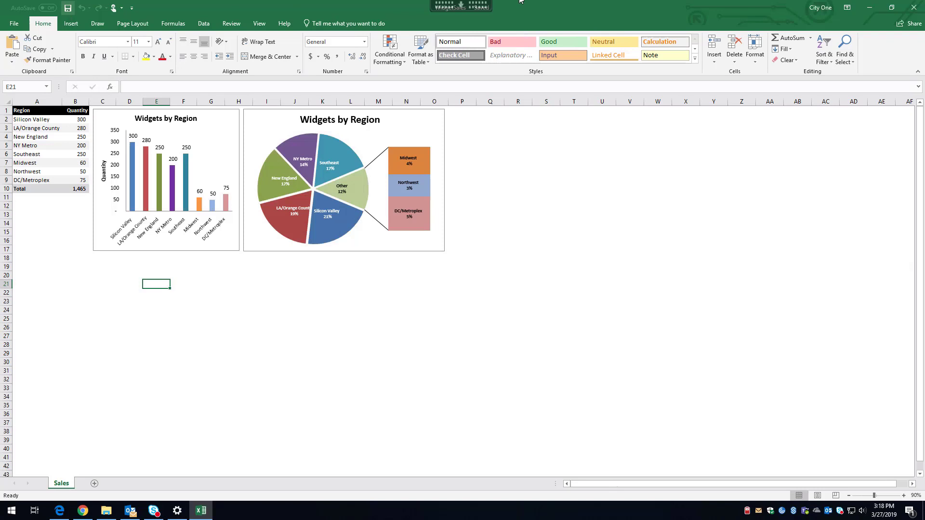
{"action": "left_click", "coordinate": [873, 9]}
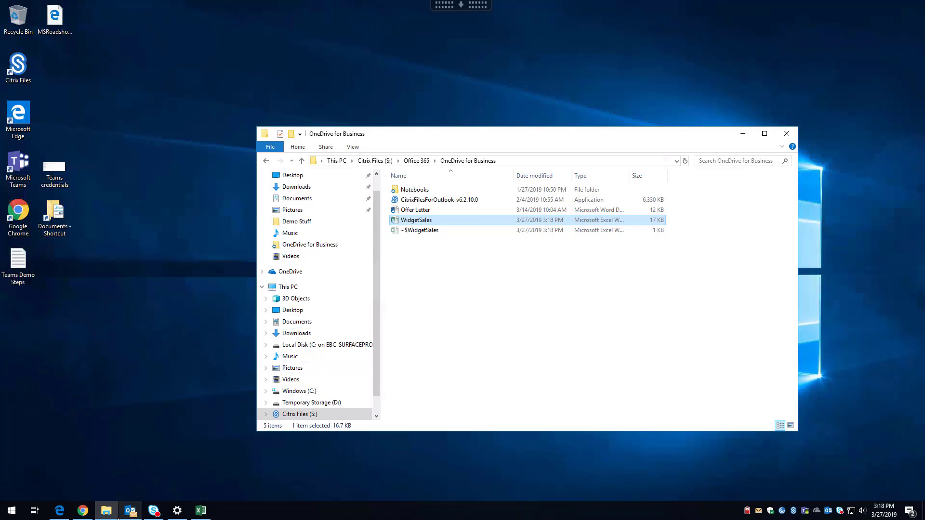
Bring Outlook to the front and start a blank new email.
{"action": "left_click", "coordinate": [133, 511]}
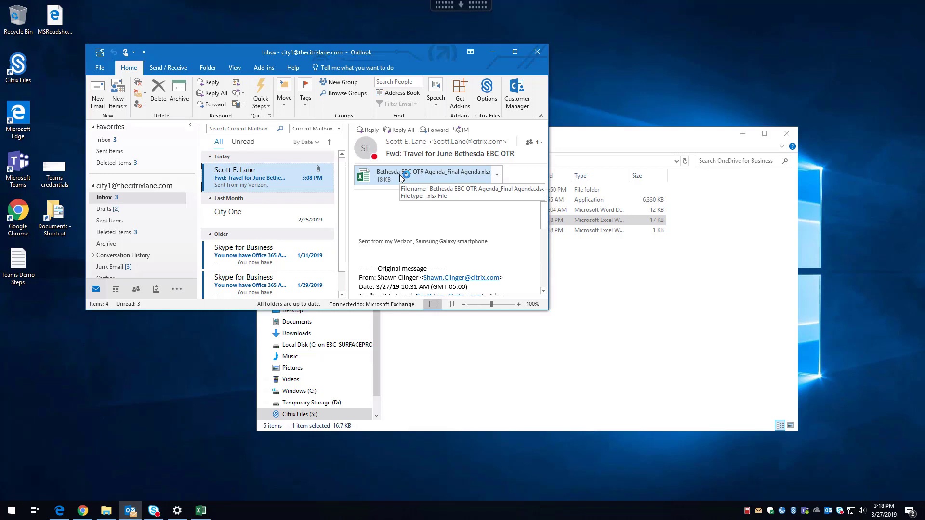
{"action": "left_click", "coordinate": [97, 93]}
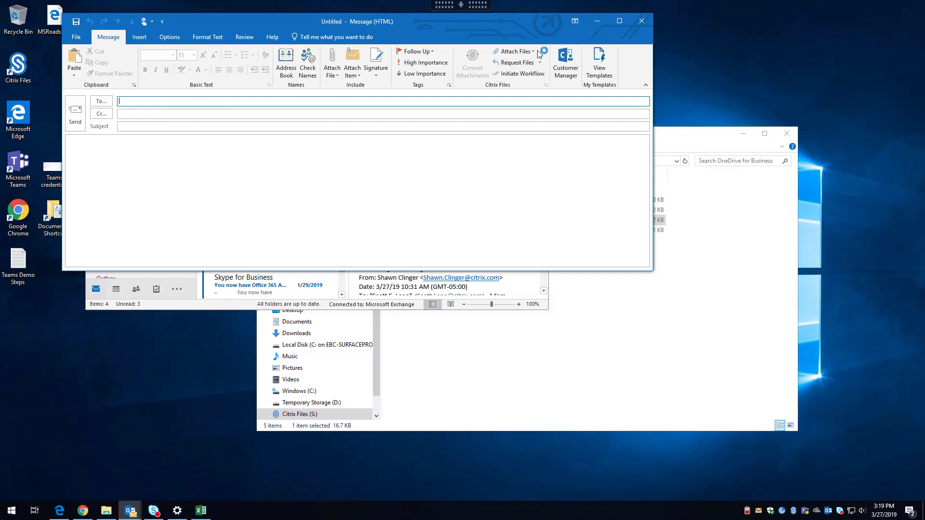
Attach from Citrix with links expiring after three days and 3 accesses per user.
{"action": "left_click", "coordinate": [533, 47]}
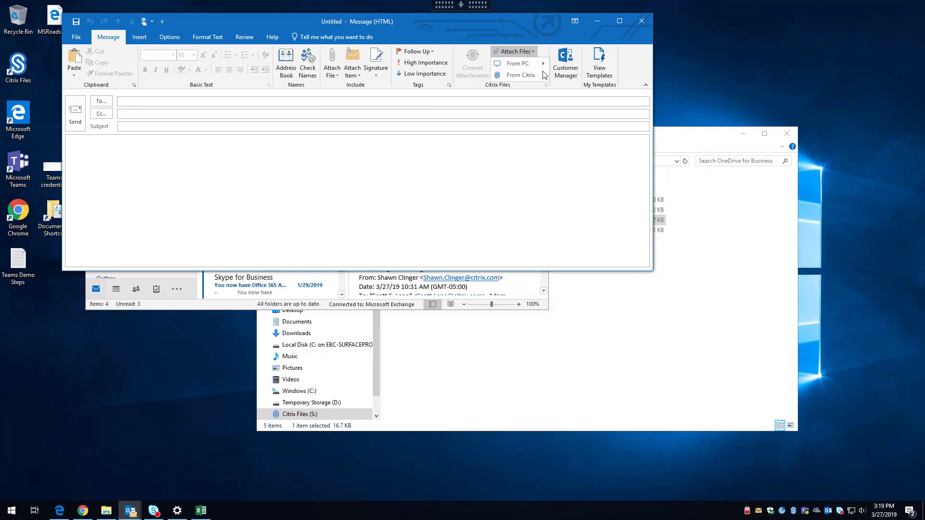
{"action": "mouse_move", "coordinate": [544, 77]}
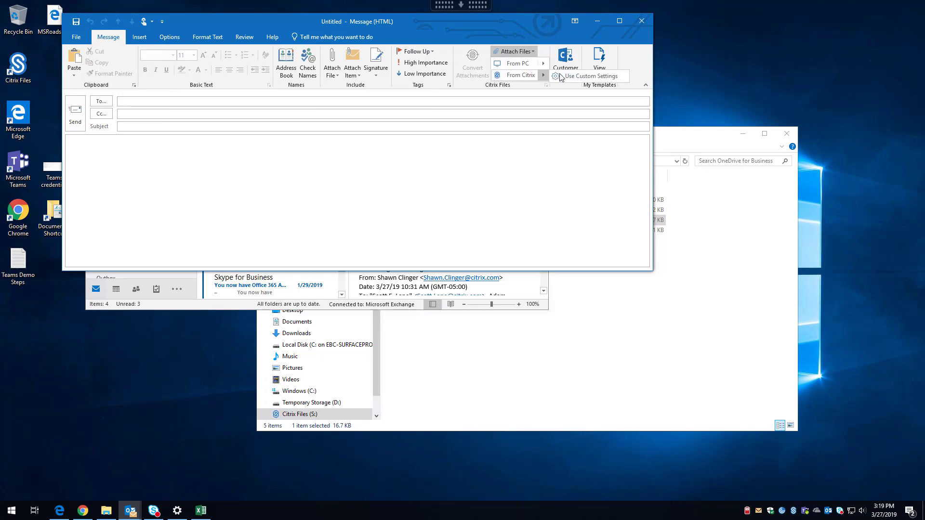
{"action": "left_click", "coordinate": [586, 76]}
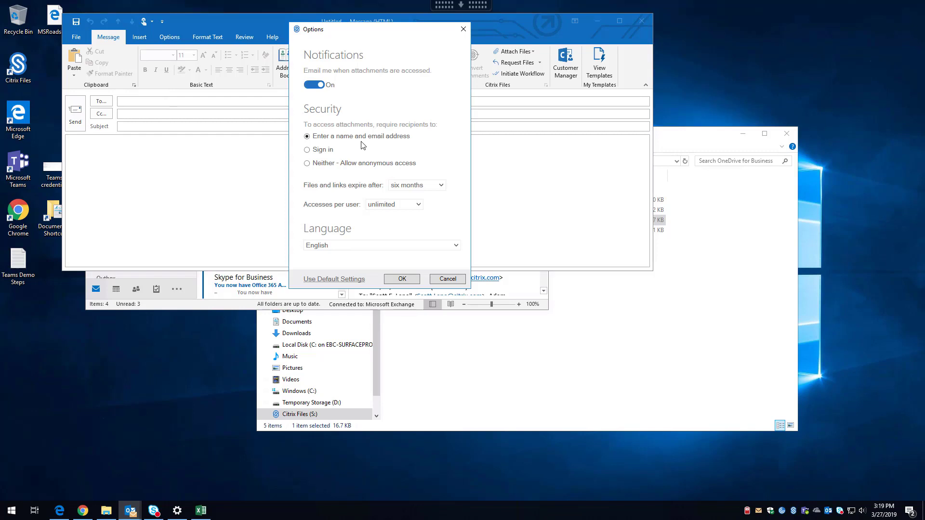
{"action": "left_click", "coordinate": [439, 186]}
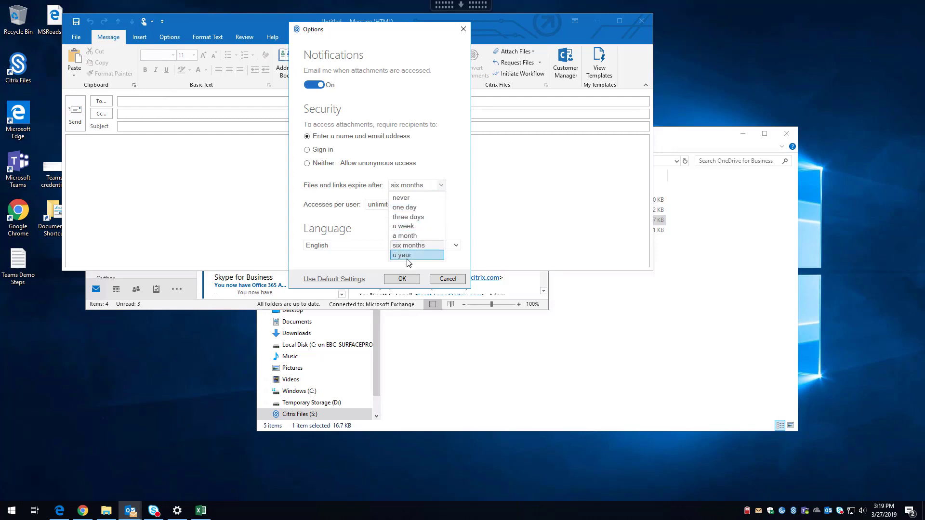
{"action": "left_click", "coordinate": [417, 218]}
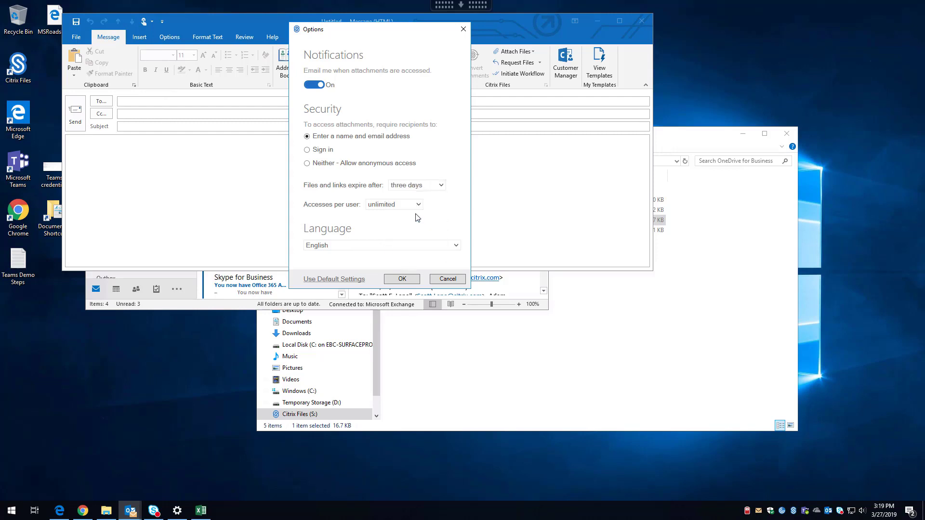
{"action": "left_click", "coordinate": [414, 210]}
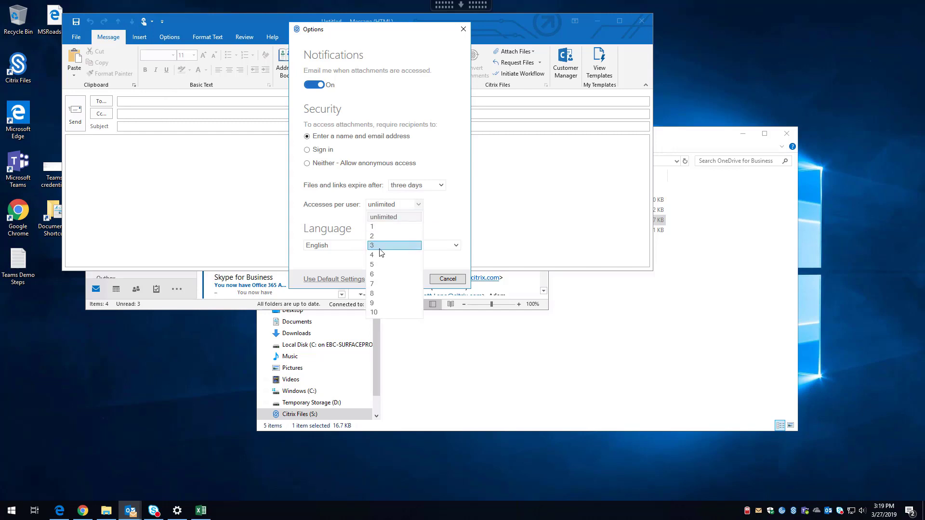
{"action": "left_click", "coordinate": [380, 247]}
{"action": "left_click", "coordinate": [412, 281]}
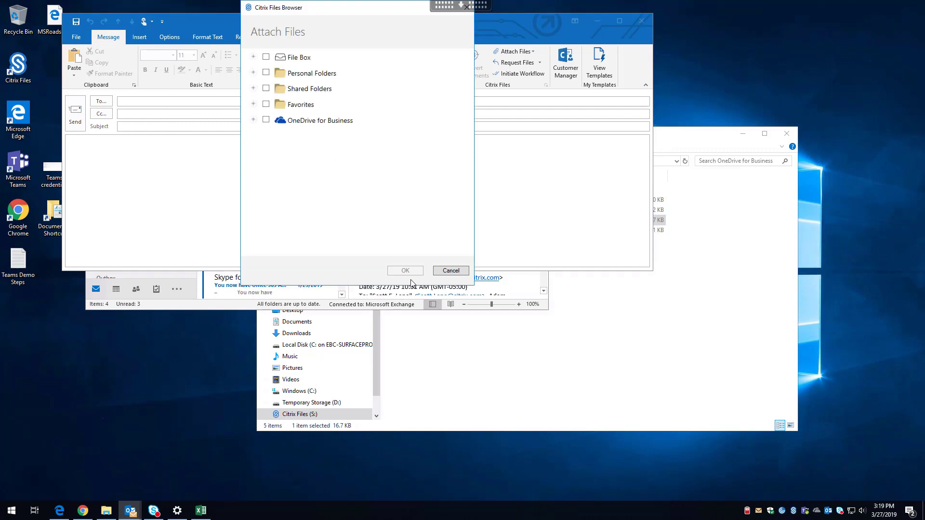
Attach WidgetSales.xlsx from OneDrive for Business, add a Request Files link, and minimize the draft.
{"action": "double_click", "coordinate": [315, 124]}
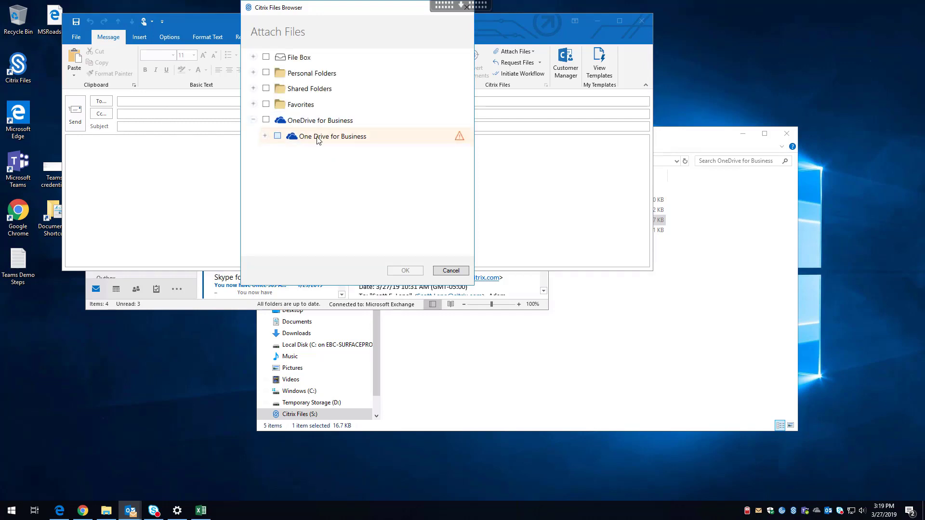
{"action": "left_click", "coordinate": [266, 136]}
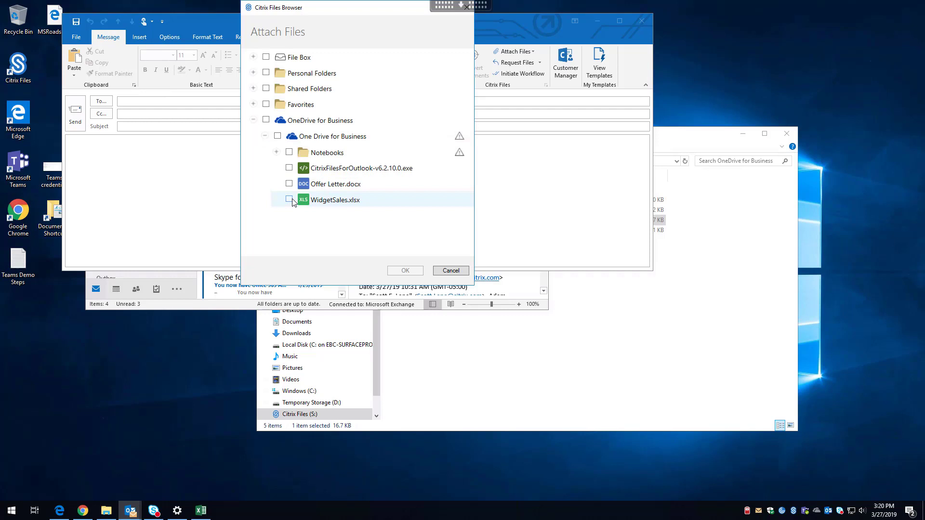
{"action": "left_click", "coordinate": [291, 200]}
{"action": "left_click", "coordinate": [406, 270]}
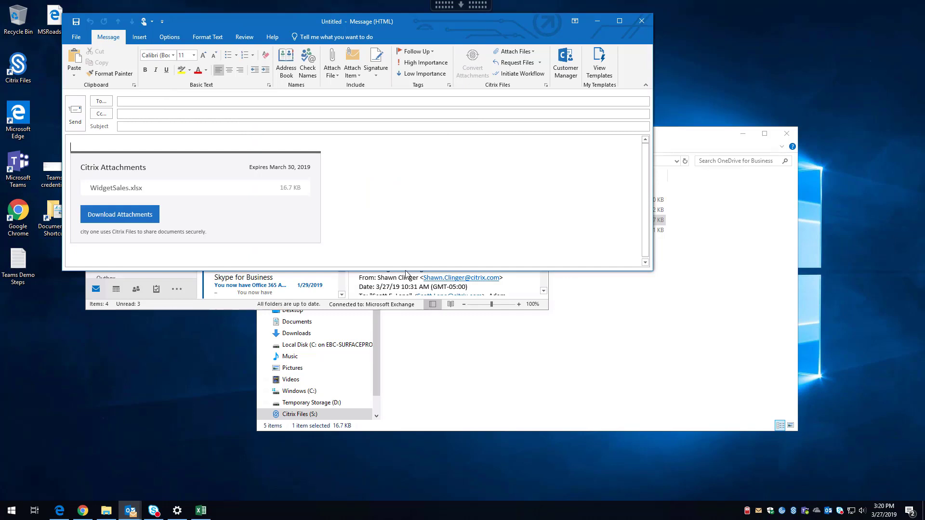
{"action": "left_click", "coordinate": [528, 63]}
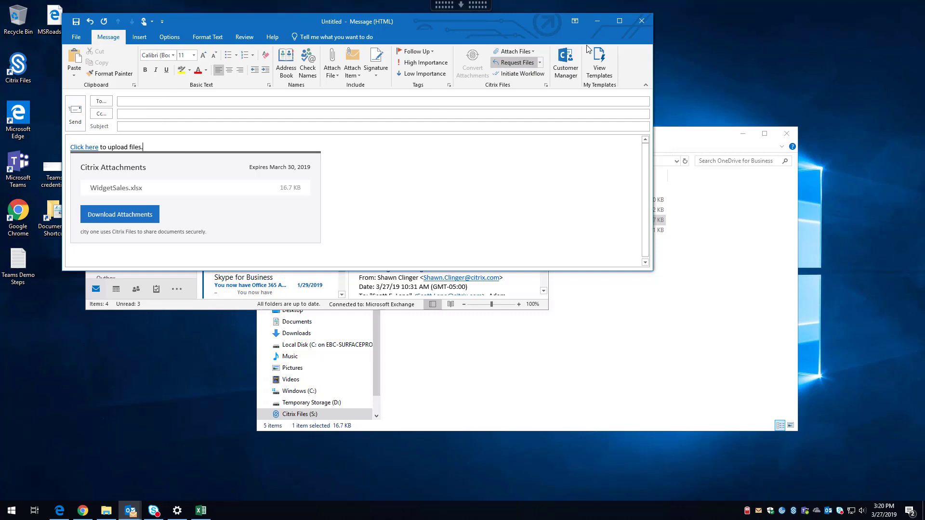
{"action": "left_click", "coordinate": [596, 19]}
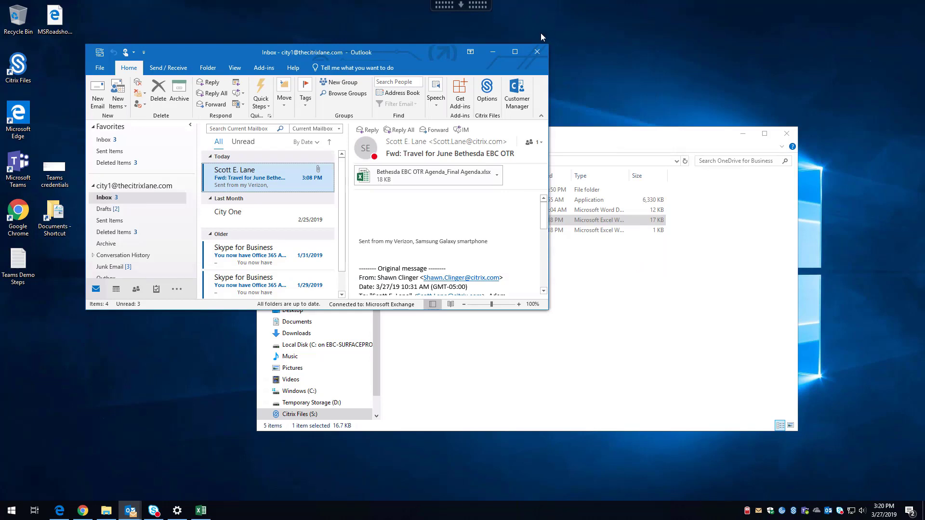
Check the WhatIsMyIP page in Edge showing West Des Moines, then minimize Edge.
{"action": "left_click", "coordinate": [495, 54]}
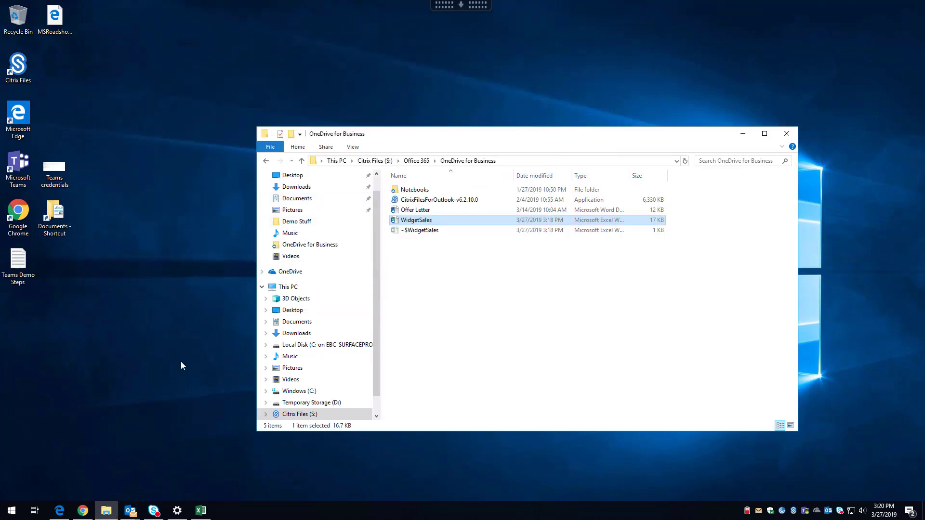
{"action": "left_click", "coordinate": [60, 513]}
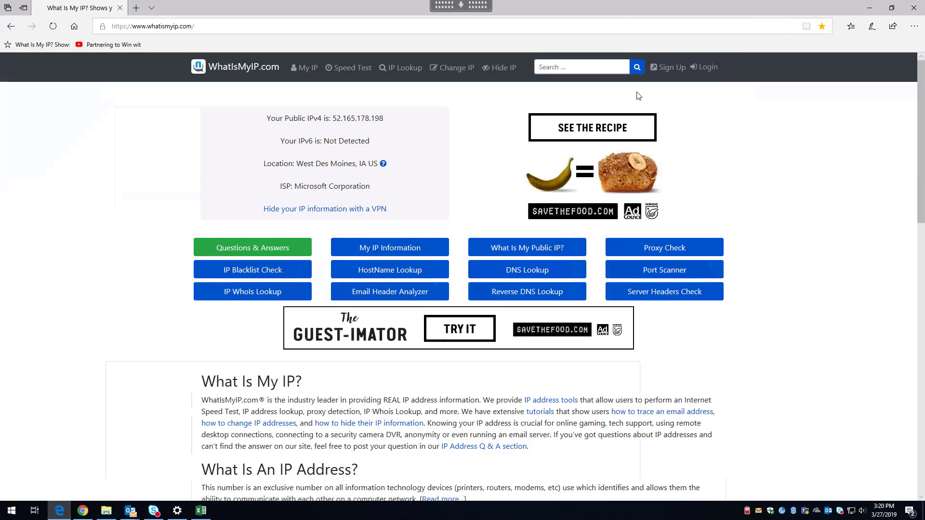
{"action": "left_click", "coordinate": [870, 8]}
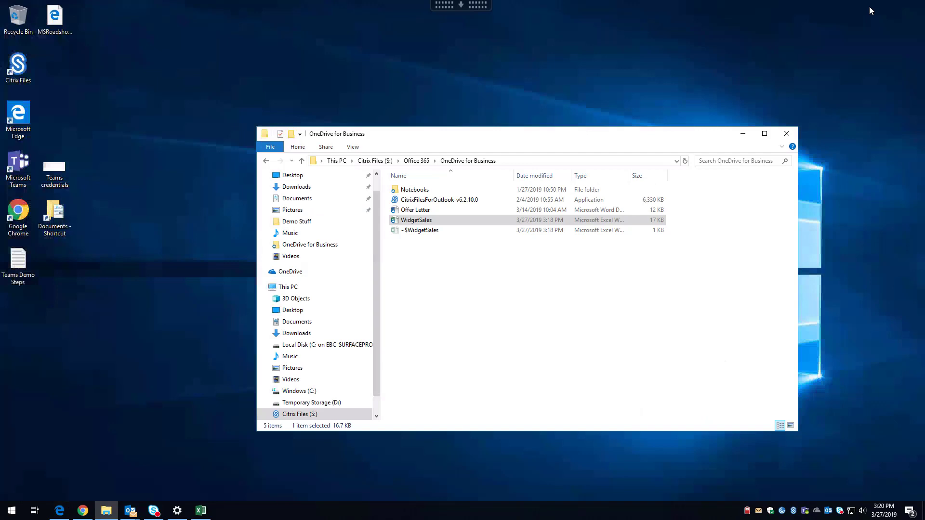
Reload the redirected YouTube page in Chrome and play the Citrix Workspace app overview video.
{"action": "left_click", "coordinate": [84, 512]}
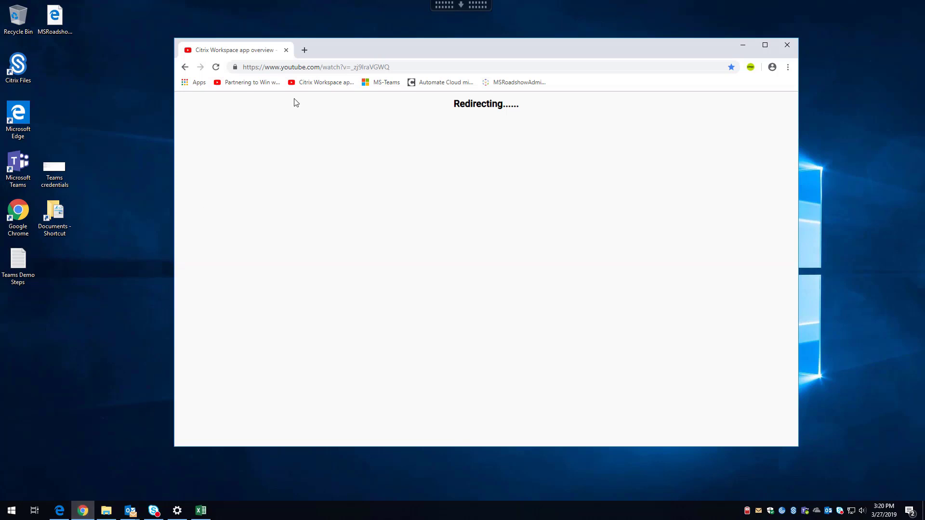
{"action": "left_click", "coordinate": [215, 72]}
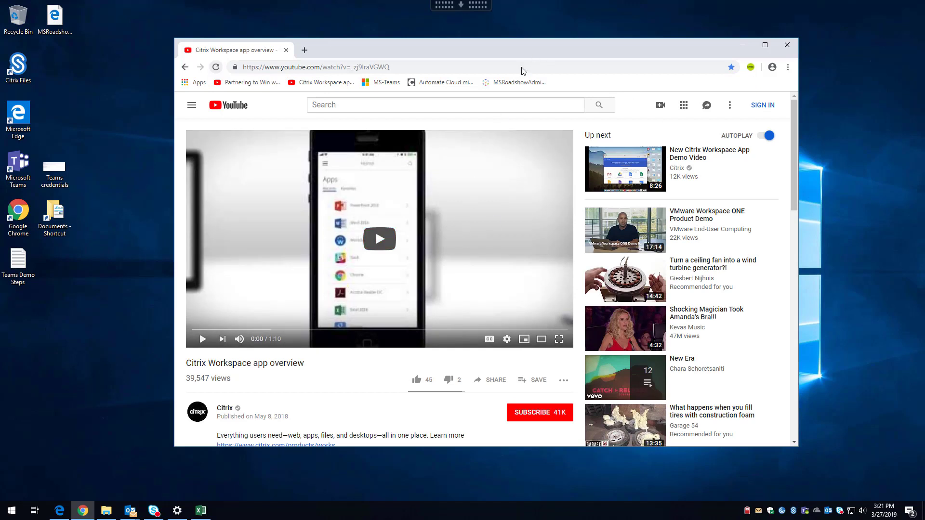
{"action": "mouse_move", "coordinate": [516, 54]}
{"action": "left_mouse_down"}
{"action": "mouse_move", "coordinate": [588, 47]}
{"action": "mouse_move", "coordinate": [476, 51]}
{"action": "mouse_move", "coordinate": [515, 48]}
{"action": "left_mouse_up"}
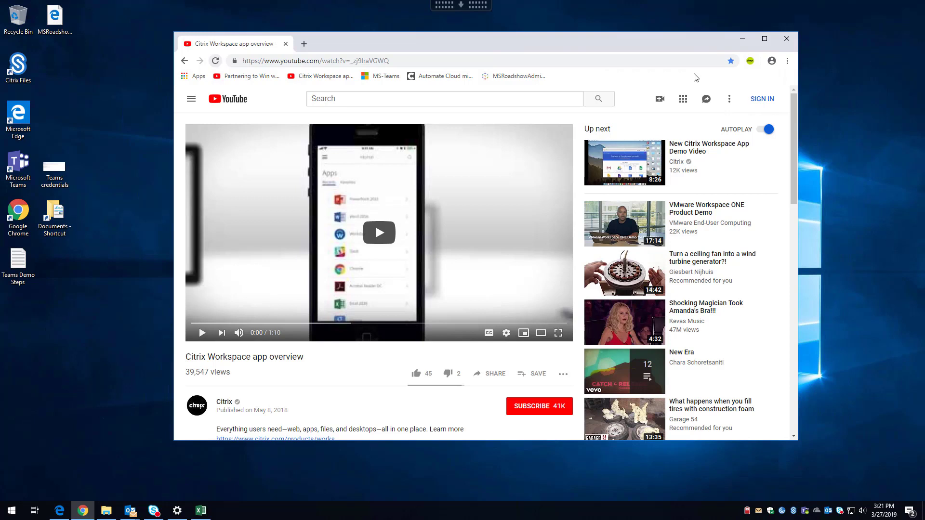
{"action": "left_click_drag", "start_coordinate": [653, 43], "coordinate": [629, 44]}
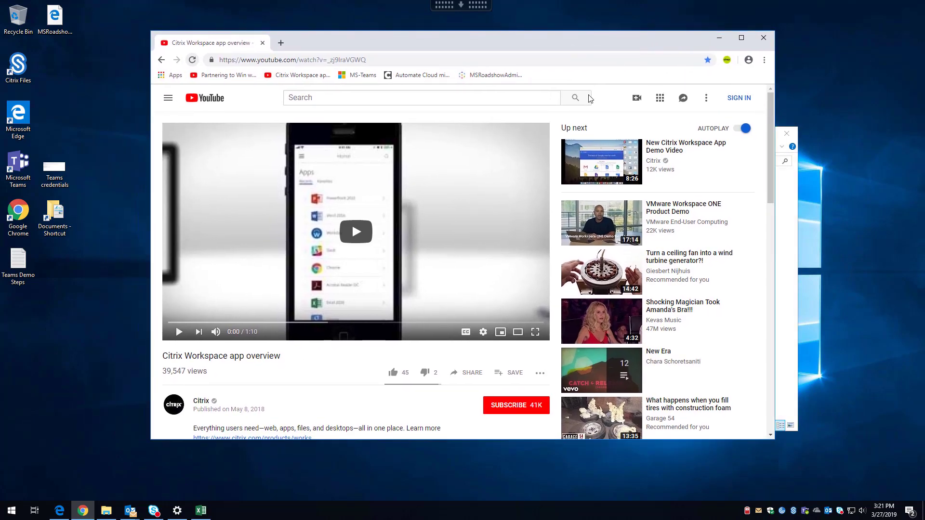
{"action": "left_click", "coordinate": [360, 236]}
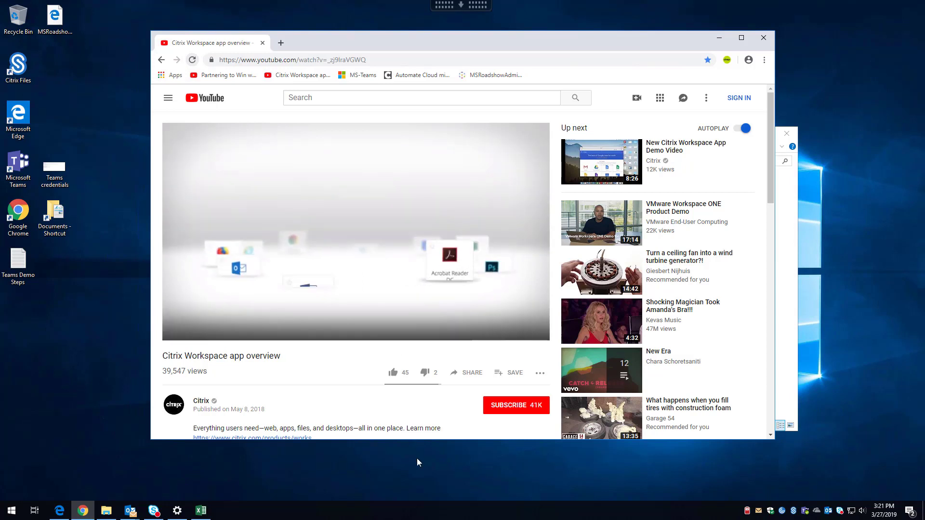
{"action": "right_click", "coordinate": [480, 515]}
Open Task Manager and view the CPU and memory performance graphs.
{"action": "left_click", "coordinate": [511, 464]}
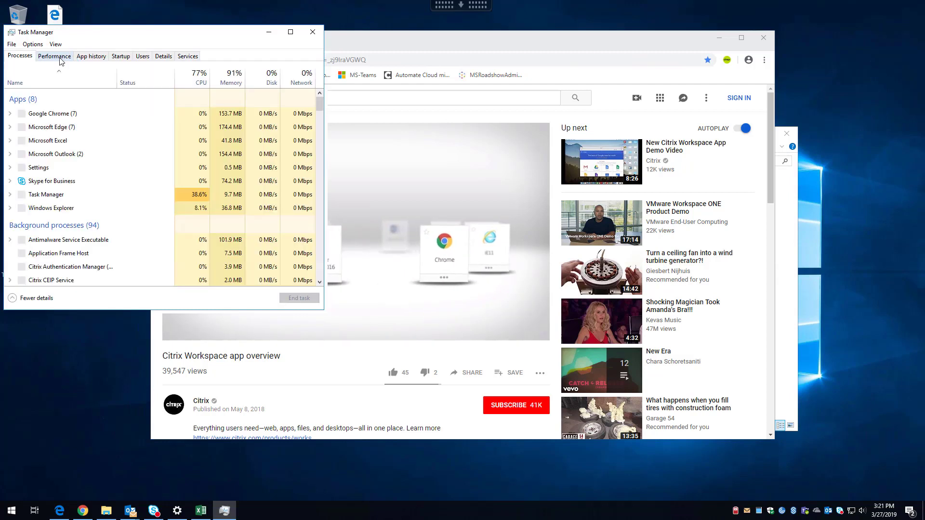
{"action": "left_click", "coordinate": [55, 56]}
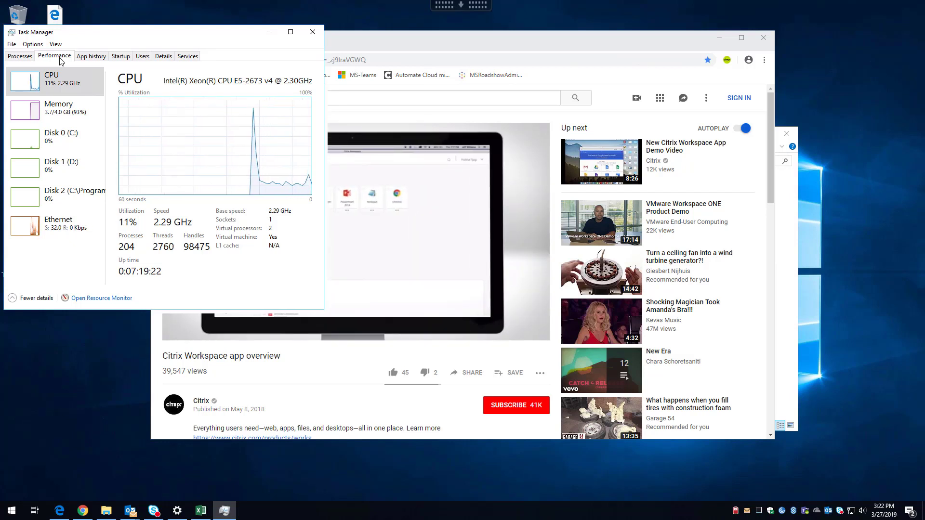
Close Task Manager, leaving the Citrix Workspace overview video playing in Chrome.
{"action": "left_click", "coordinate": [312, 34]}
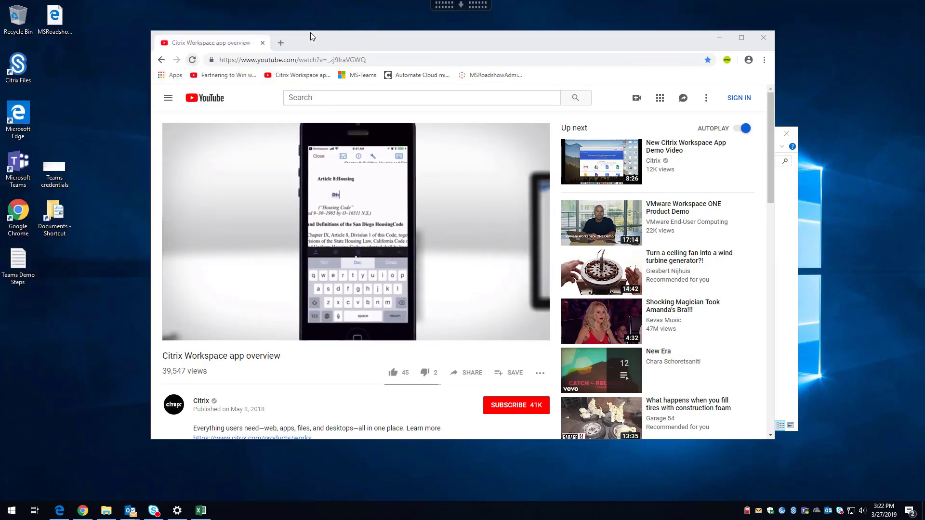